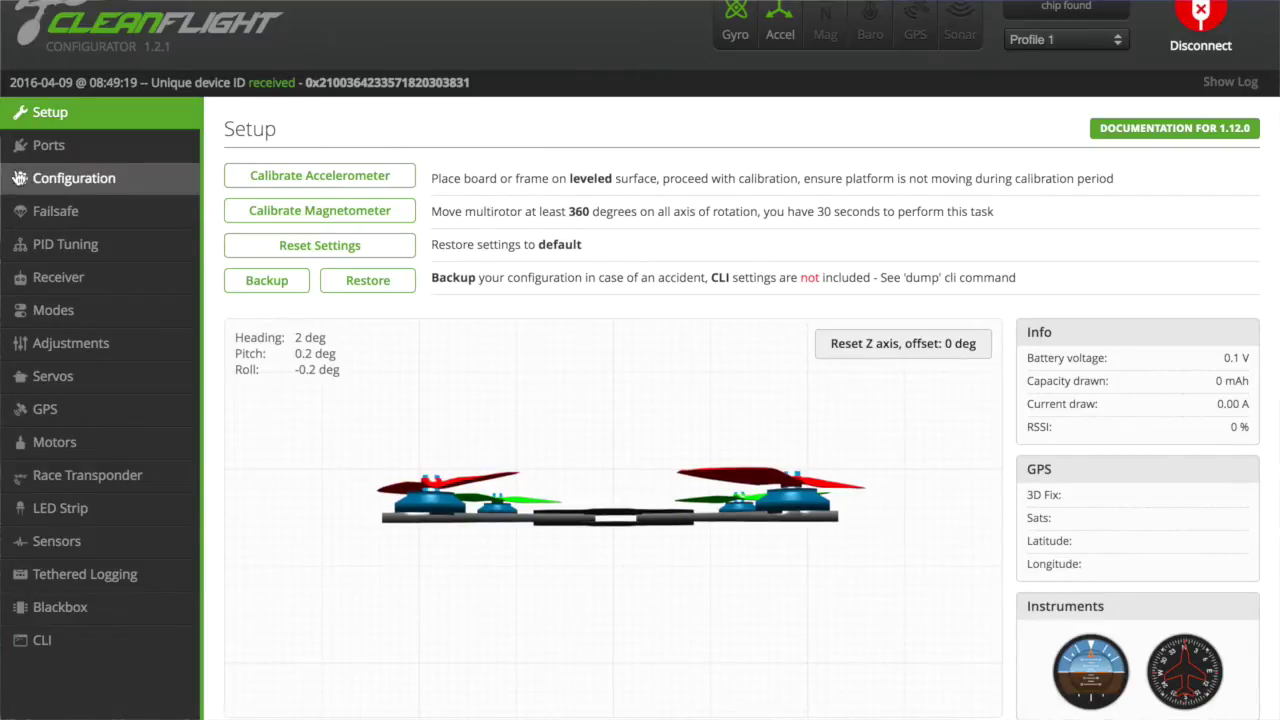
# - Open the Ports page to confirm MSP on USB VCP and Serial RX on UART1
pyautogui.click(38, 150)
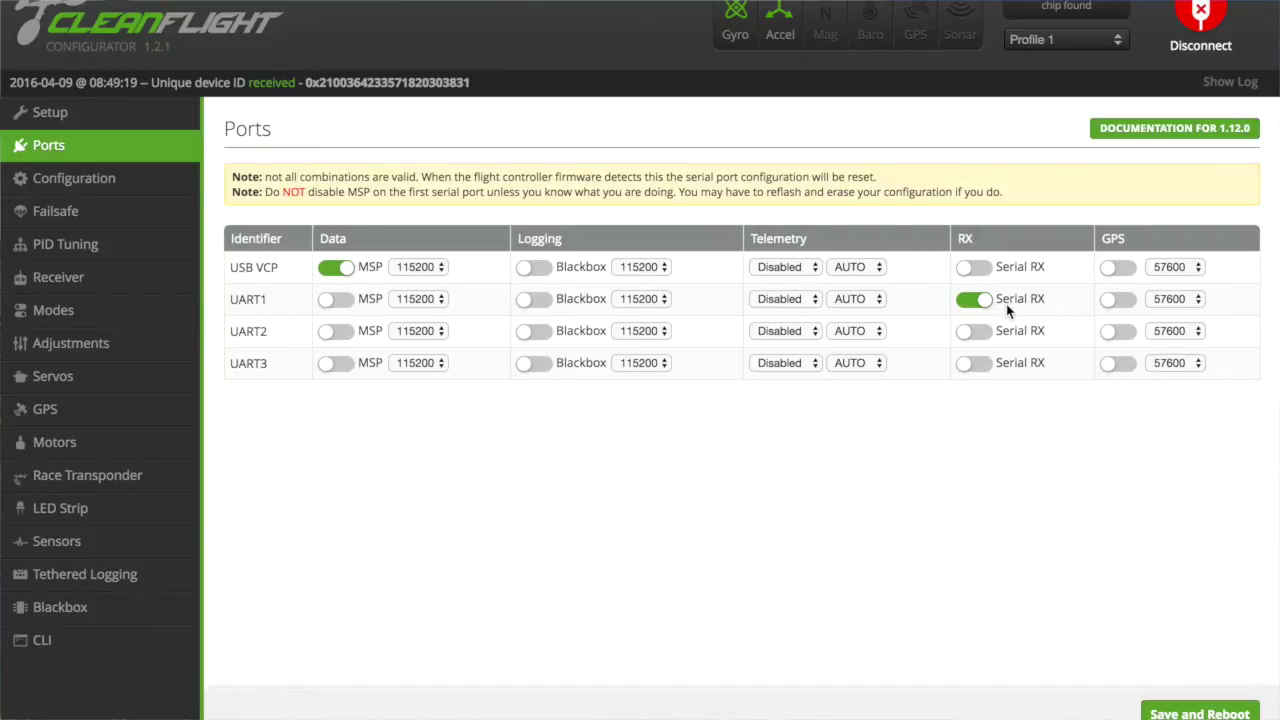
# - On the Configuration page, switch MOTOR_STOP on and then back off
pyautogui.click(140, 180)
pyautogui.scroll(-2, 640, 410)
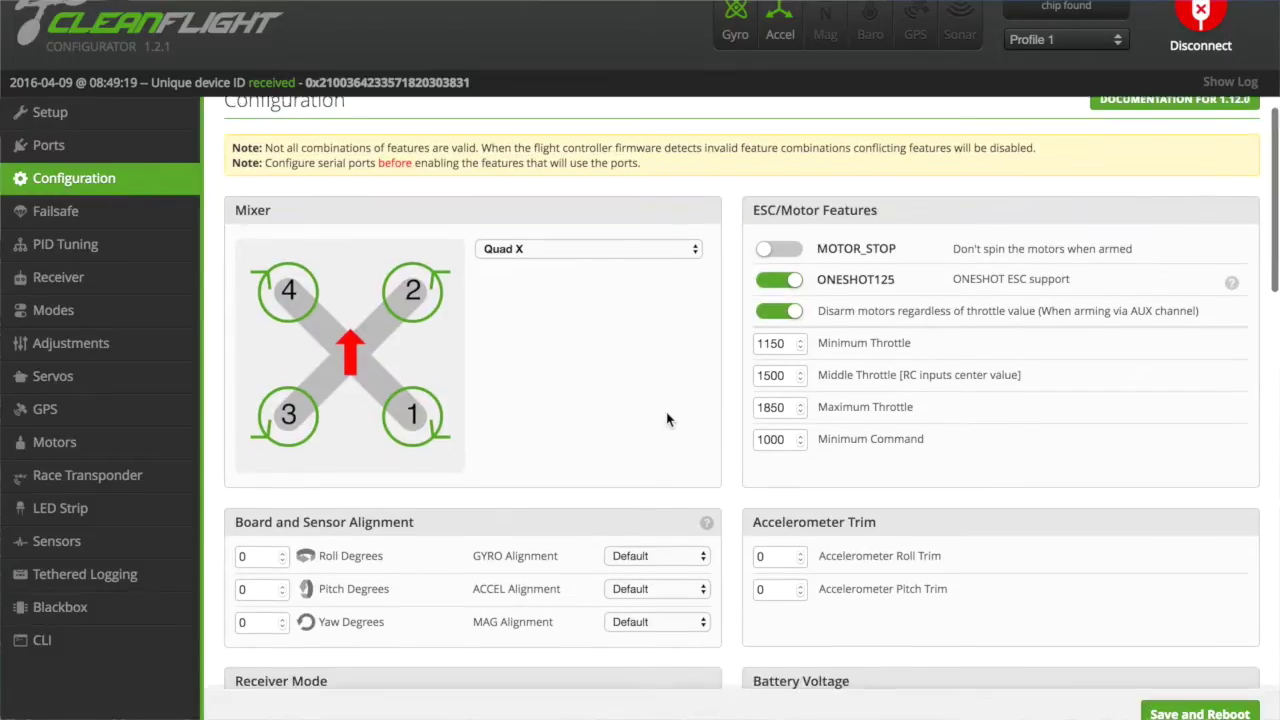
pyautogui.scroll(2, 666, 420)
pyautogui.scroll(-2, 668, 420)
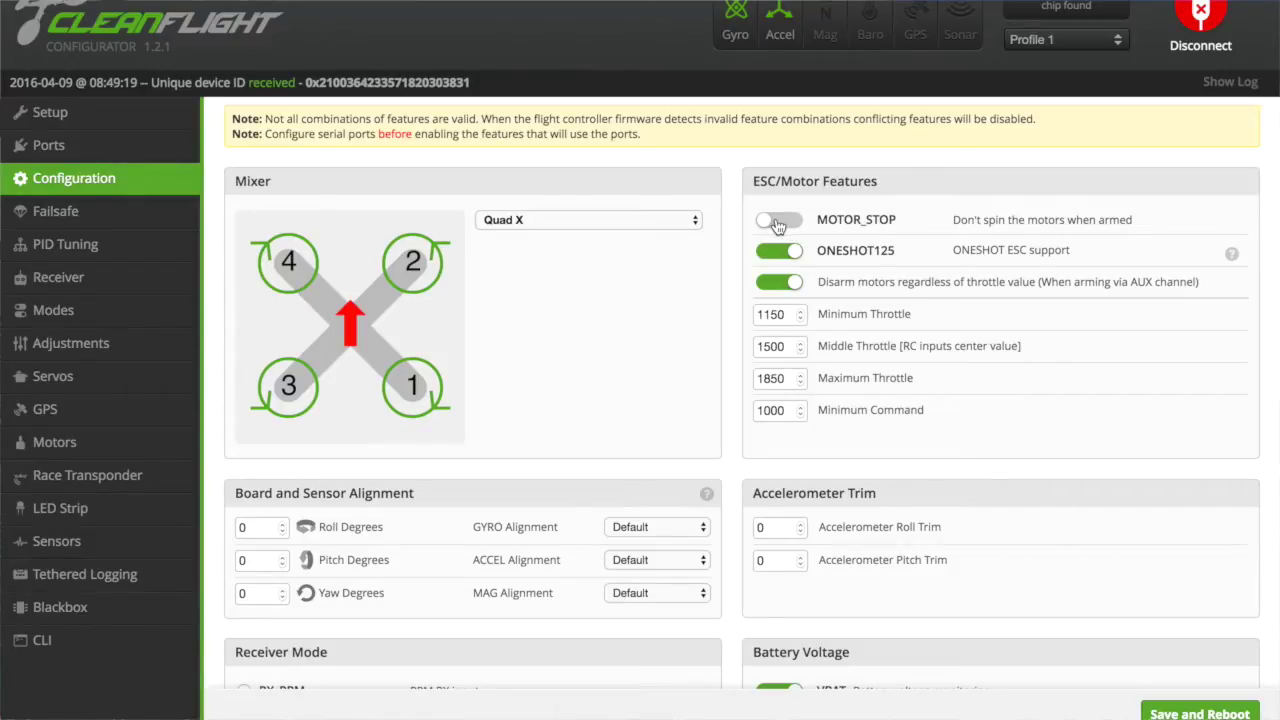
pyautogui.click(778, 220)
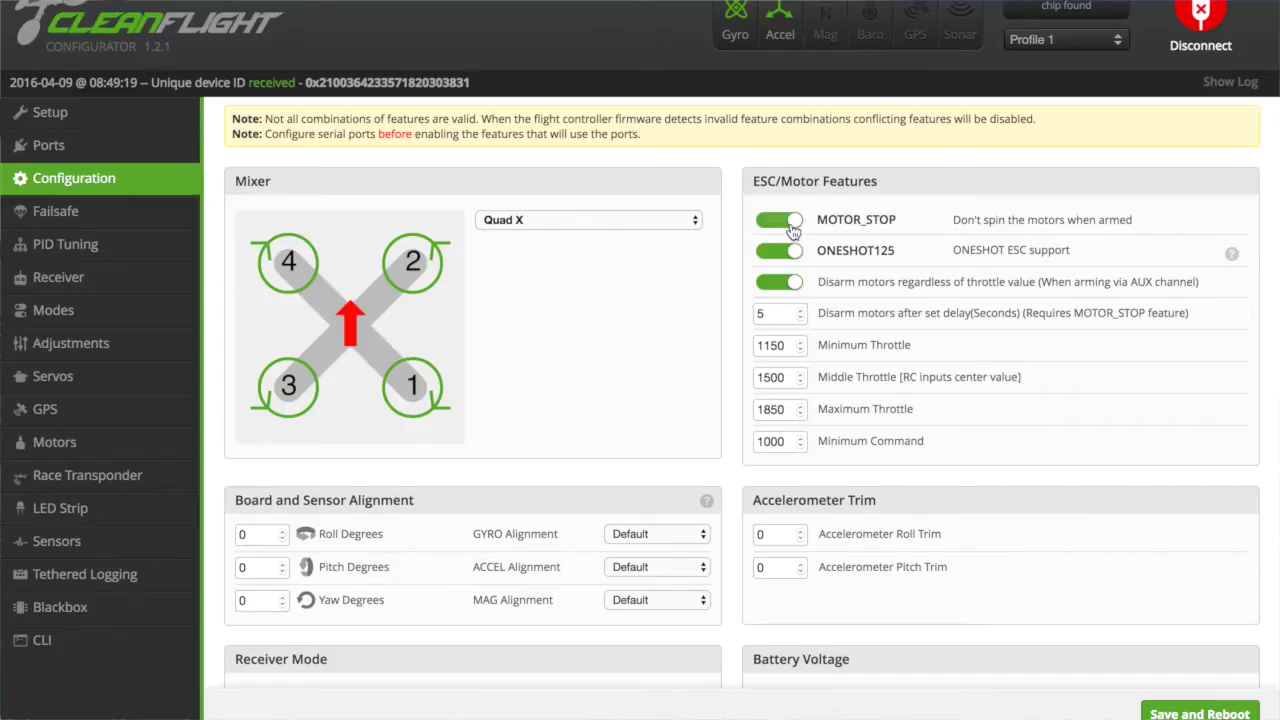
pyautogui.click(779, 222)
# - Set the Serial Receiver Provider to SBUS
pyautogui.scroll(-1, 929, 318)
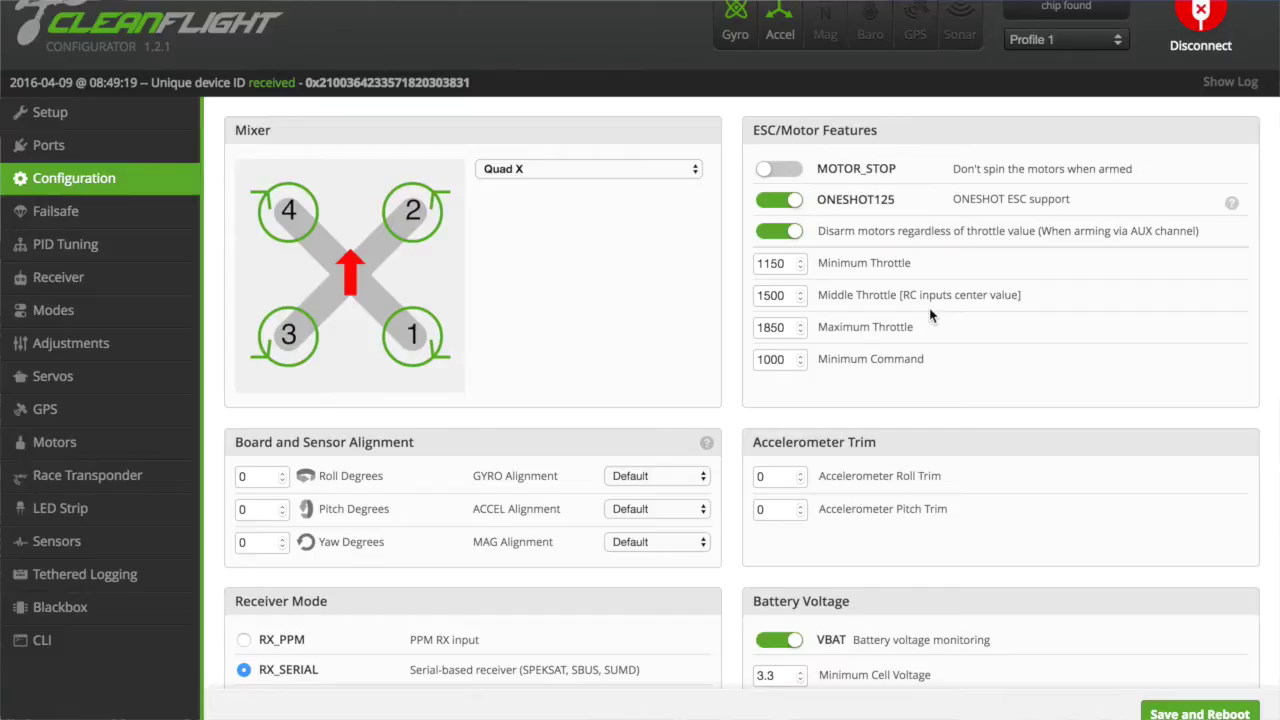
pyautogui.scroll(-1, 929, 316)
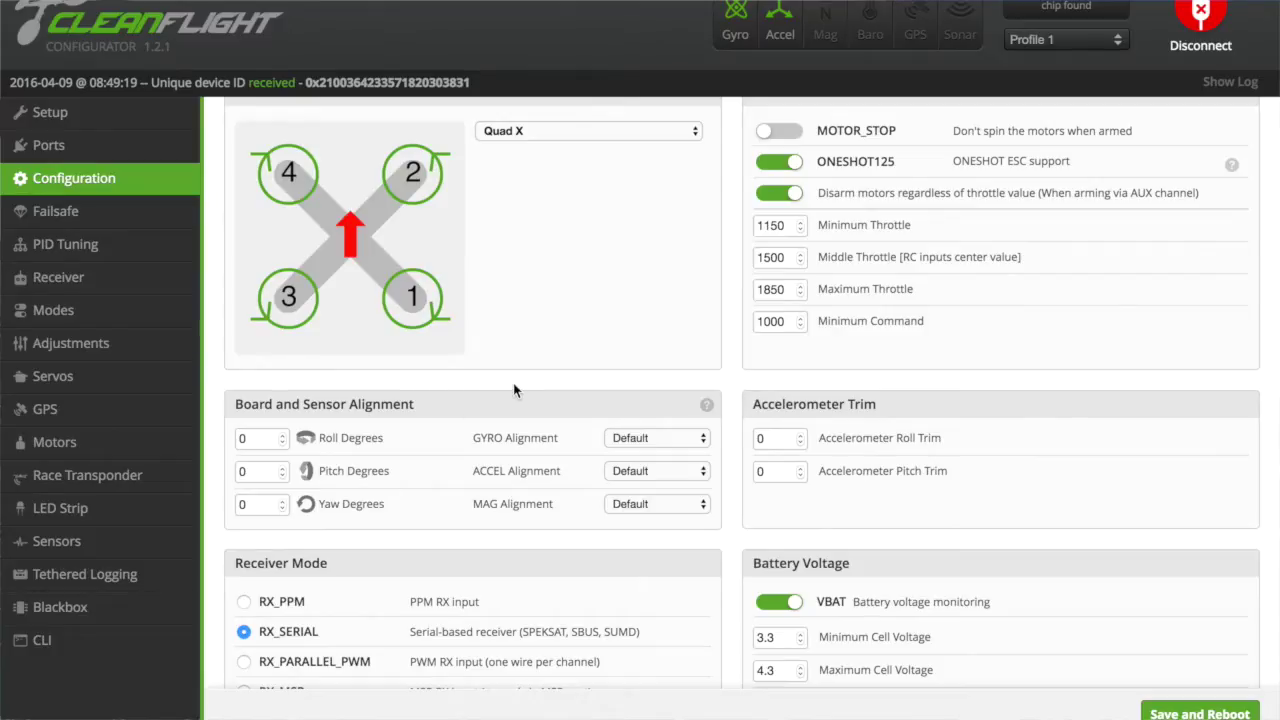
pyautogui.scroll(-8, 514, 388)
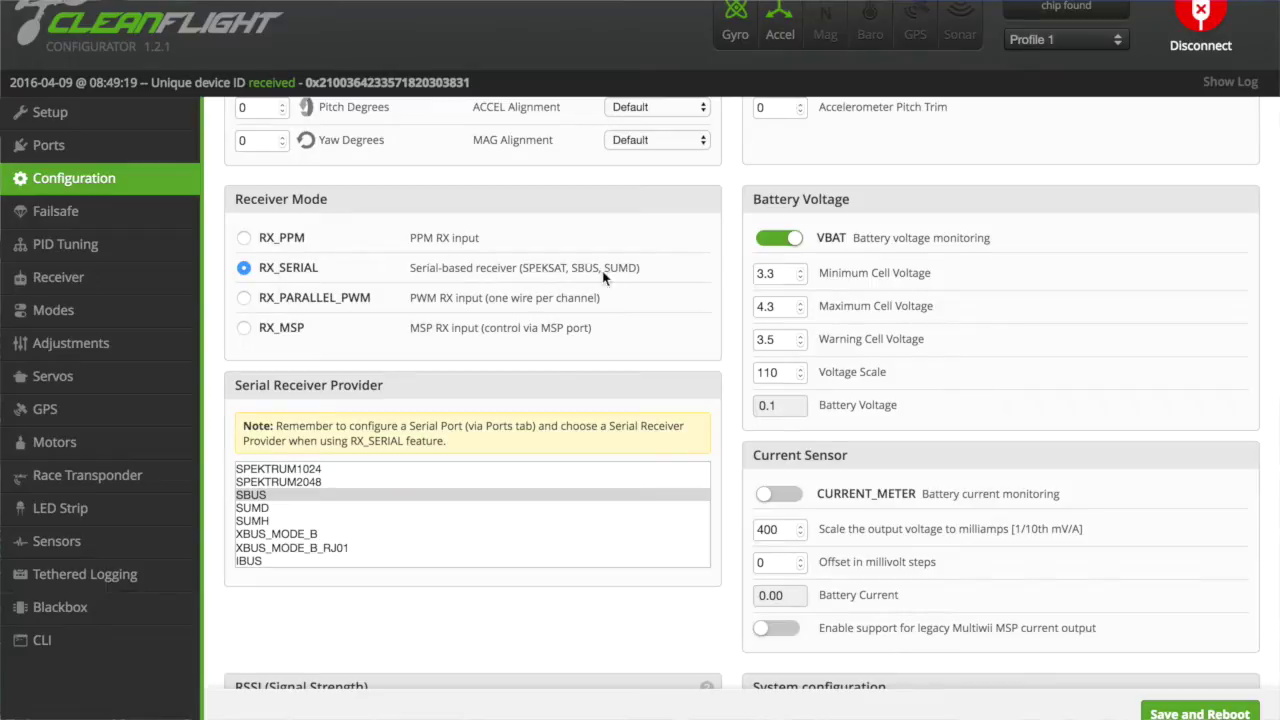
pyautogui.click(262, 493)
pyautogui.scroll(-8, 751, 493)
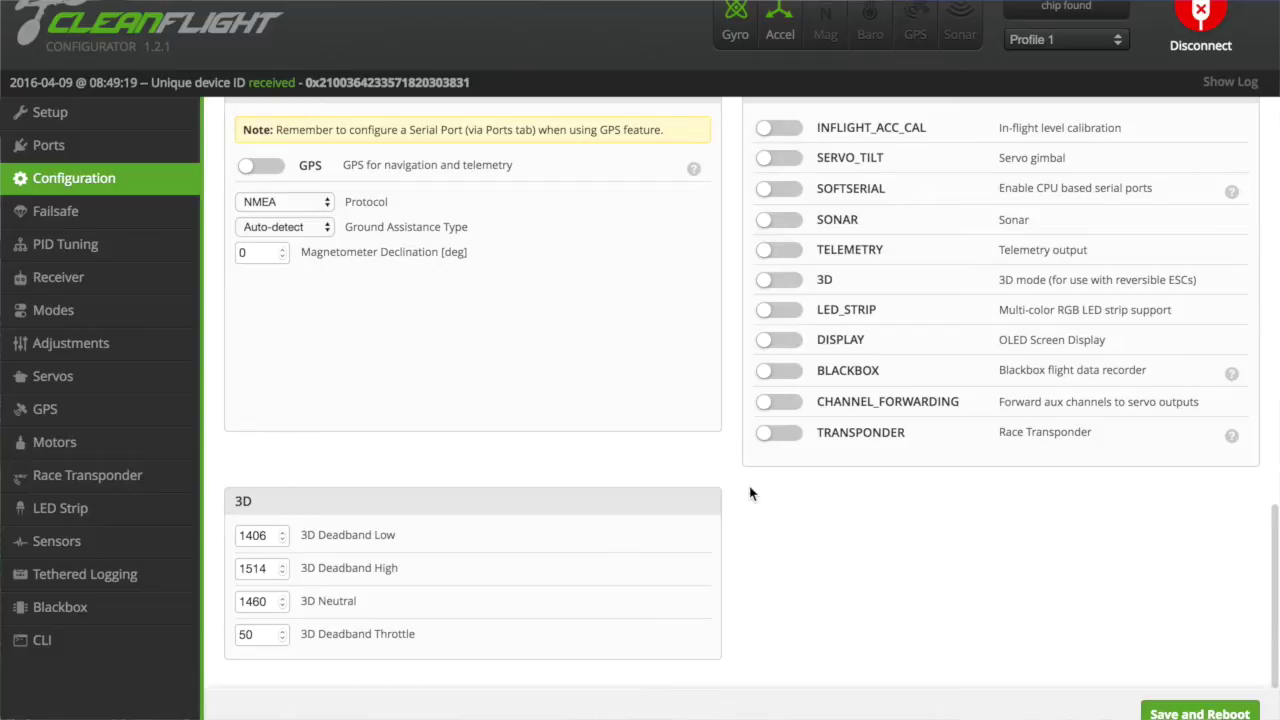
# - Browse Failsafe and the MultiWii (Rewrite) PID values, ending on the Receiver page
pyautogui.click(48, 214)
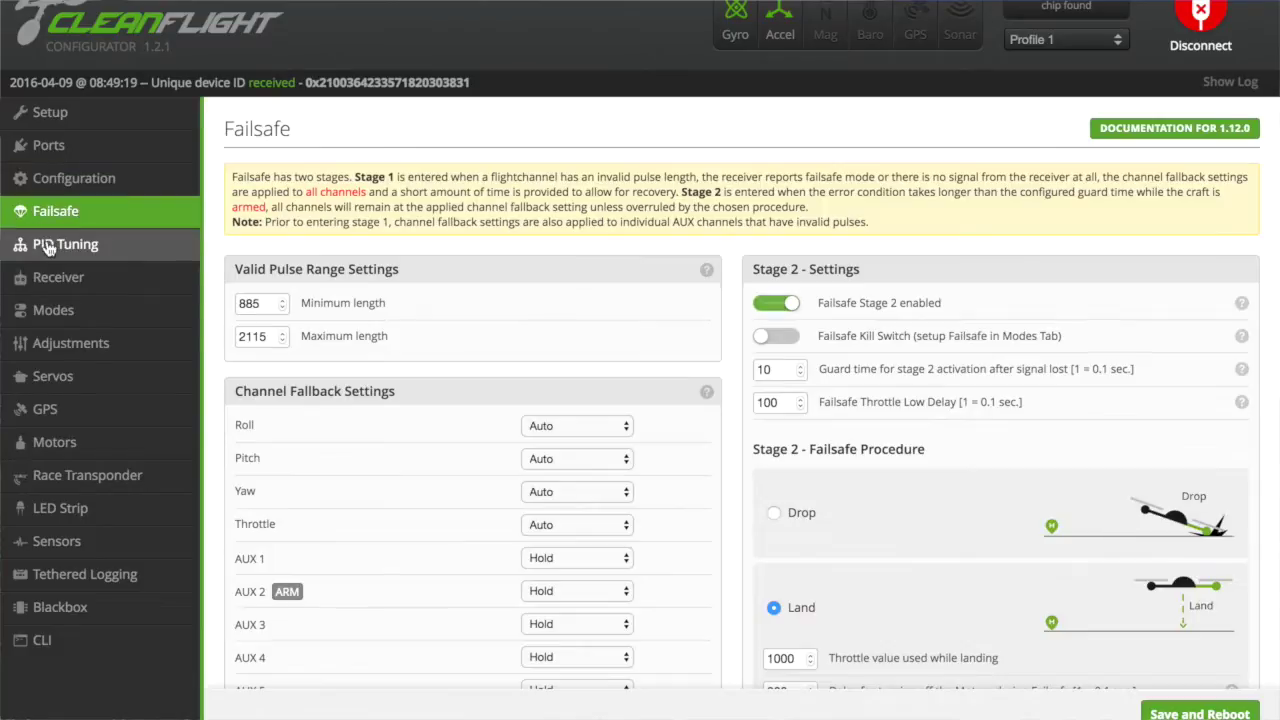
pyautogui.click(48, 248)
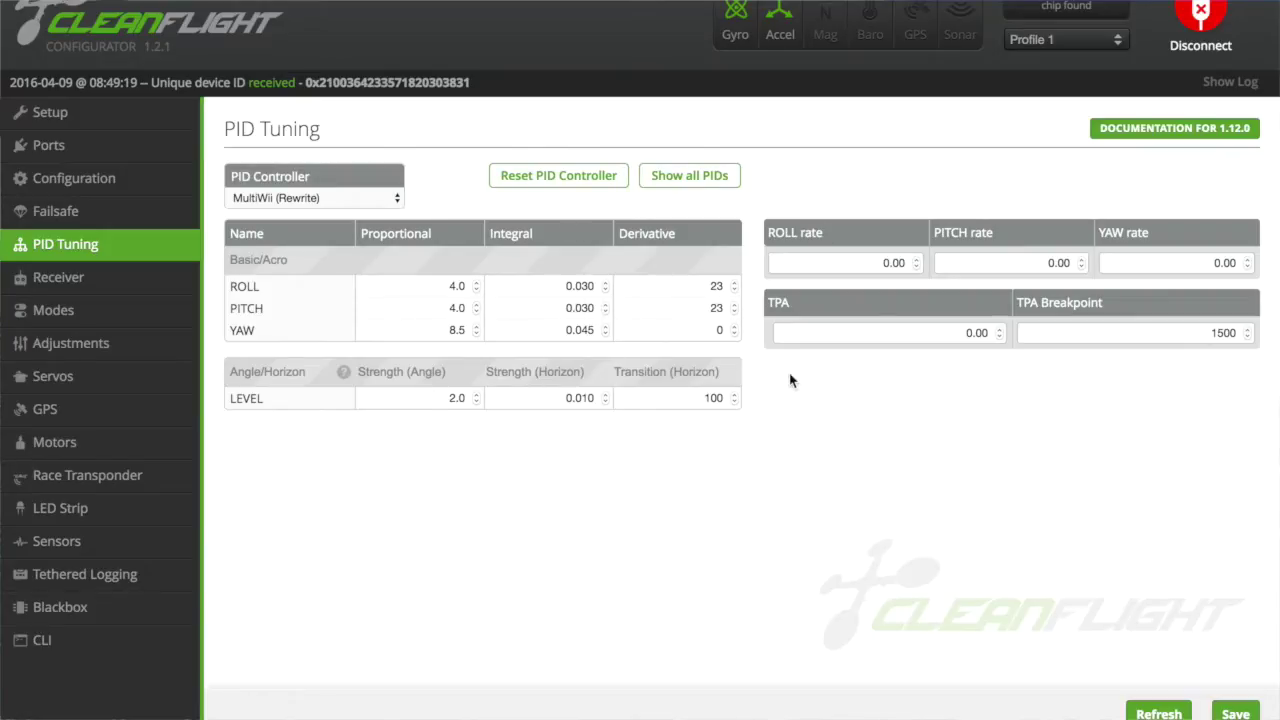
pyautogui.click(62, 283)
# - Set the receiver channel map to TAER1234, save it, and view ARM on AUX 2 in Modes
pyautogui.click(57, 243)
pyautogui.click(87, 275)
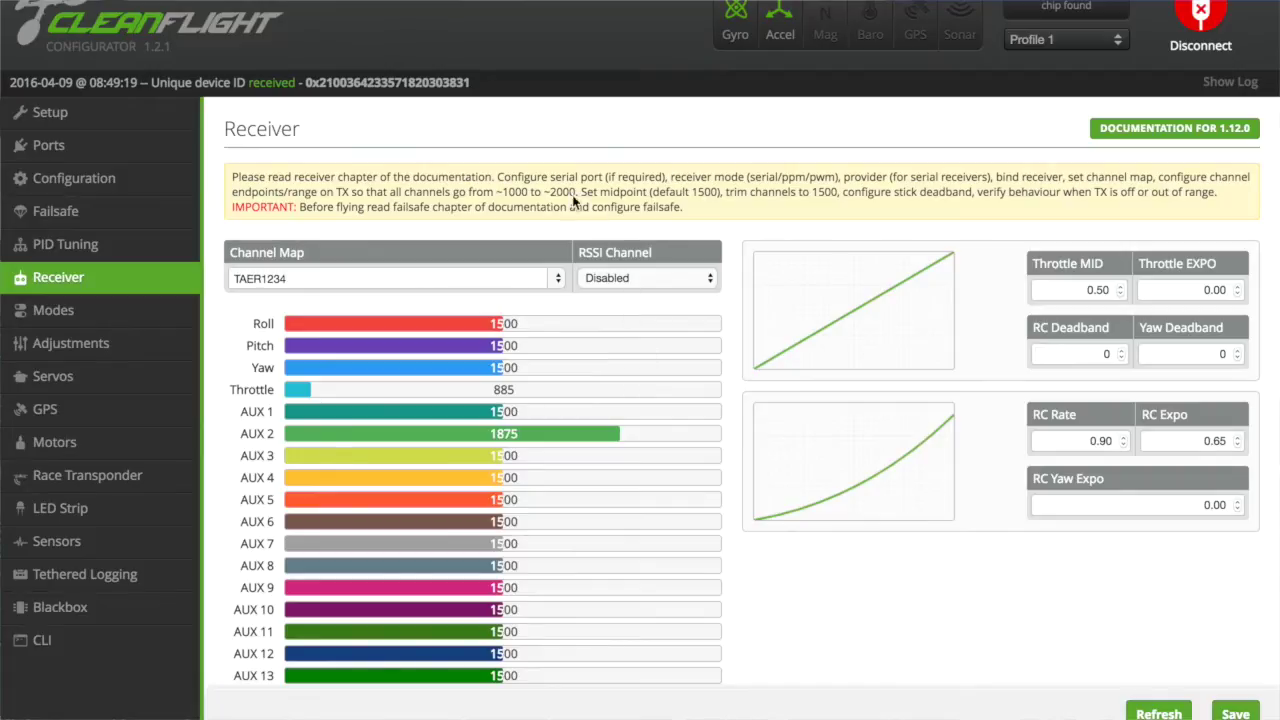
pyautogui.click(556, 285)
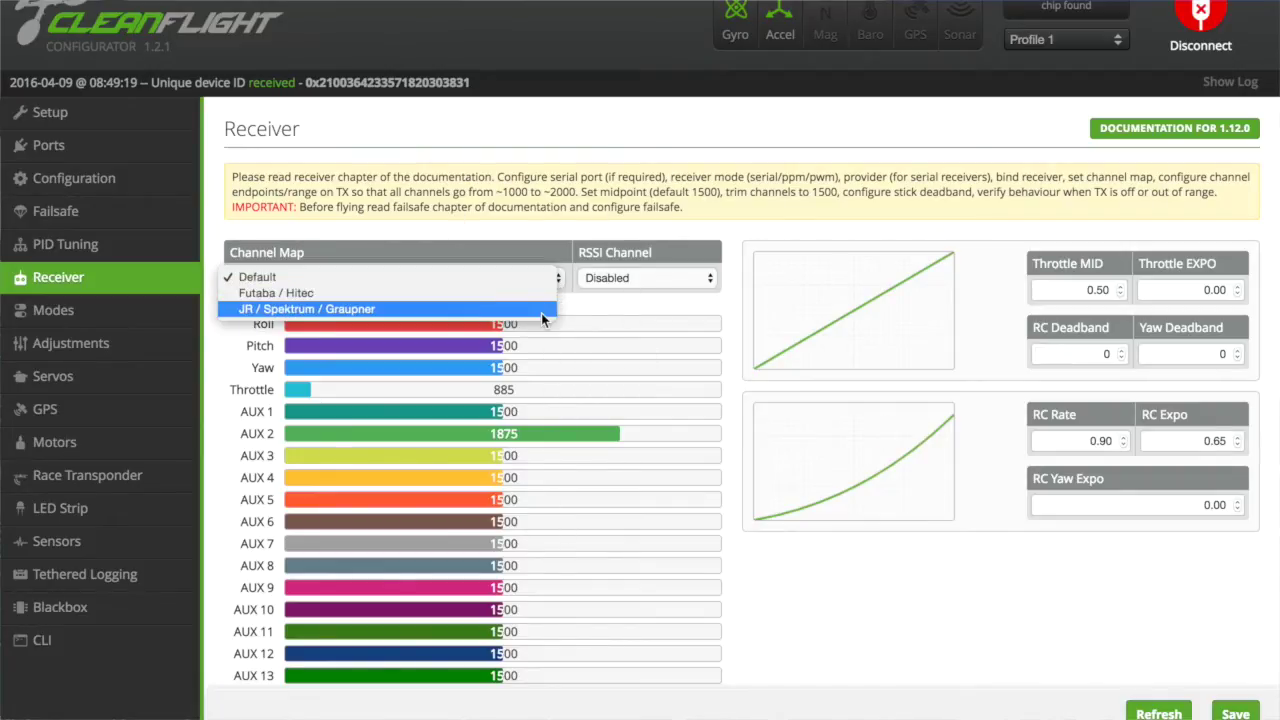
pyautogui.click(417, 309)
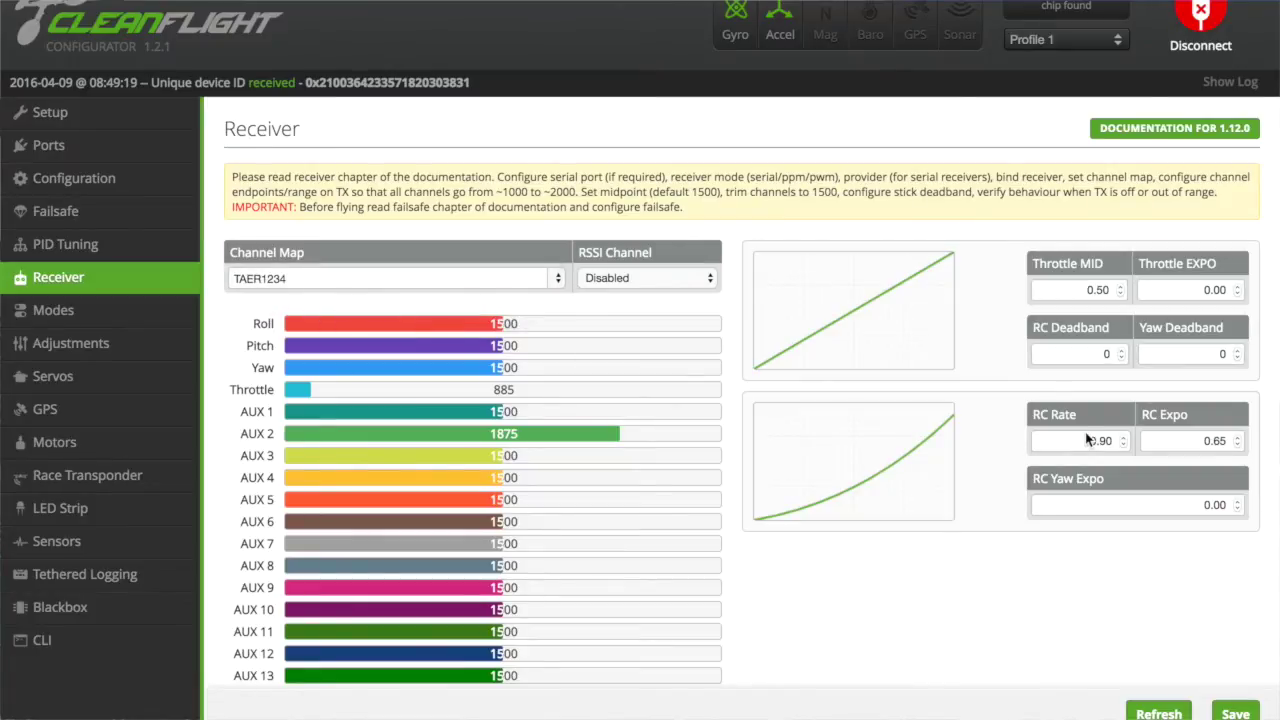
pyautogui.click(1237, 714)
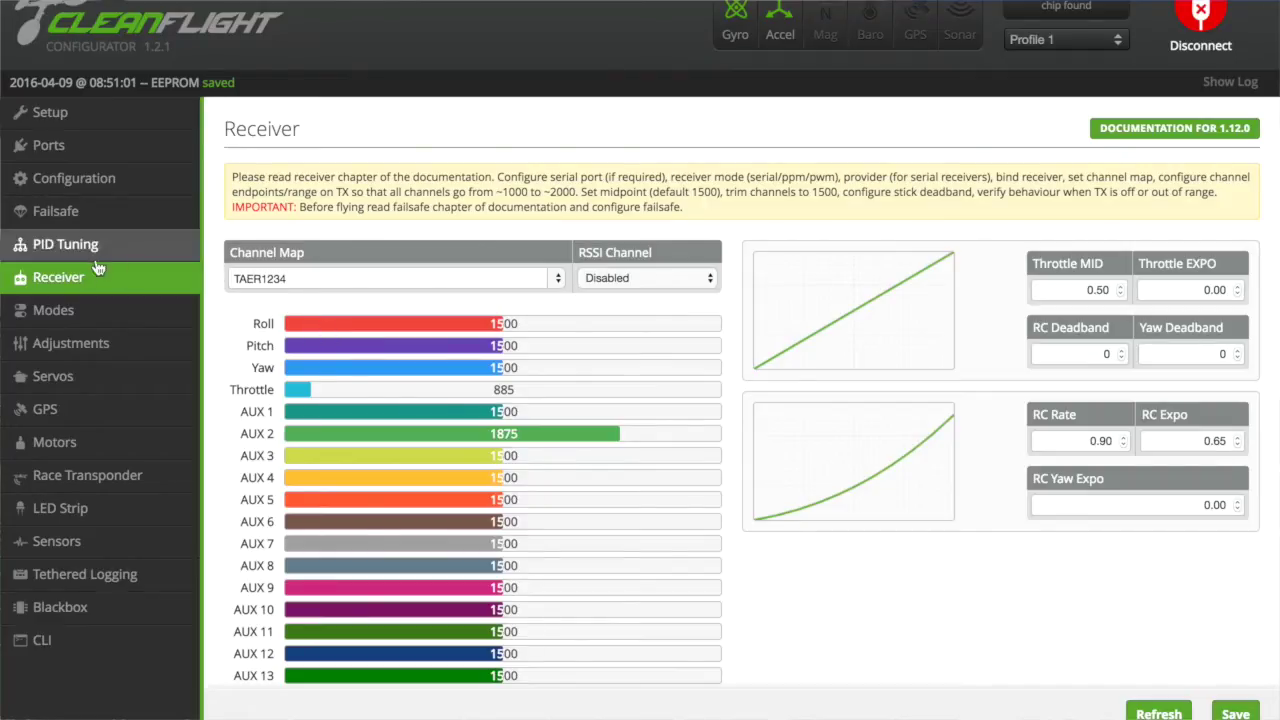
pyautogui.click(64, 304)
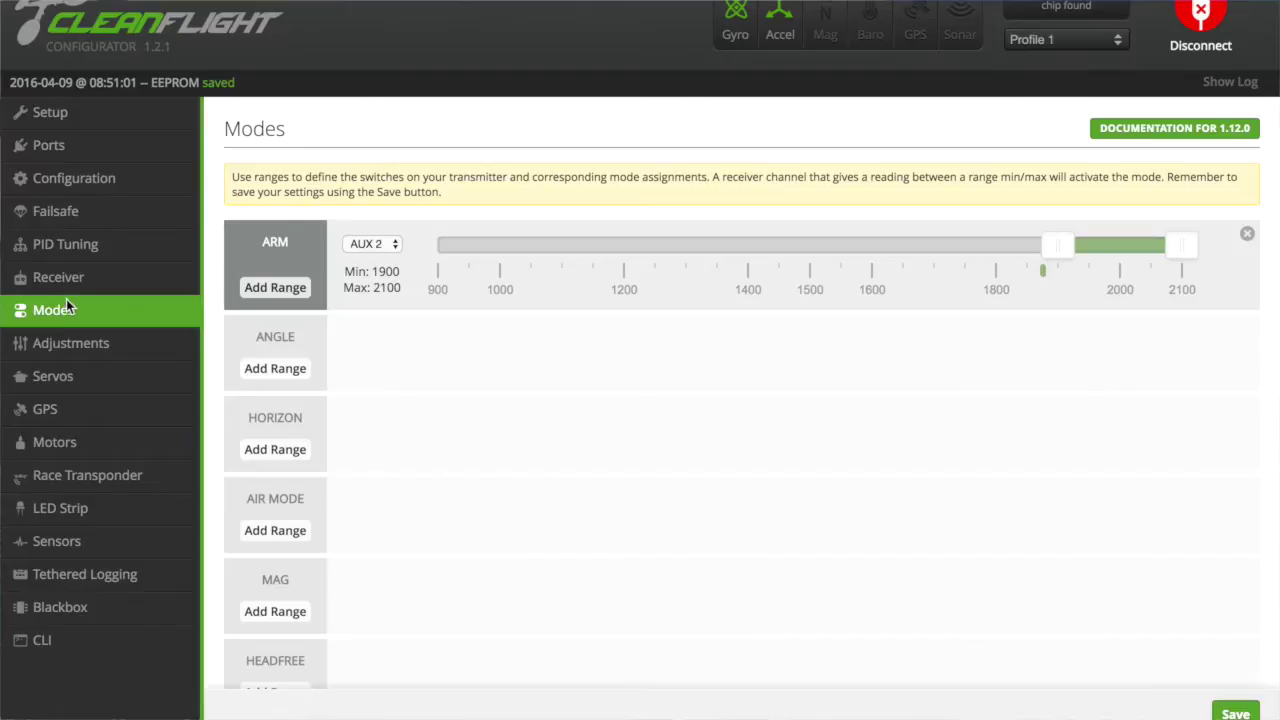
# - Revisit Receiver and Modes, then show the Motors page with all outputs at 1000
pyautogui.click(54, 279)
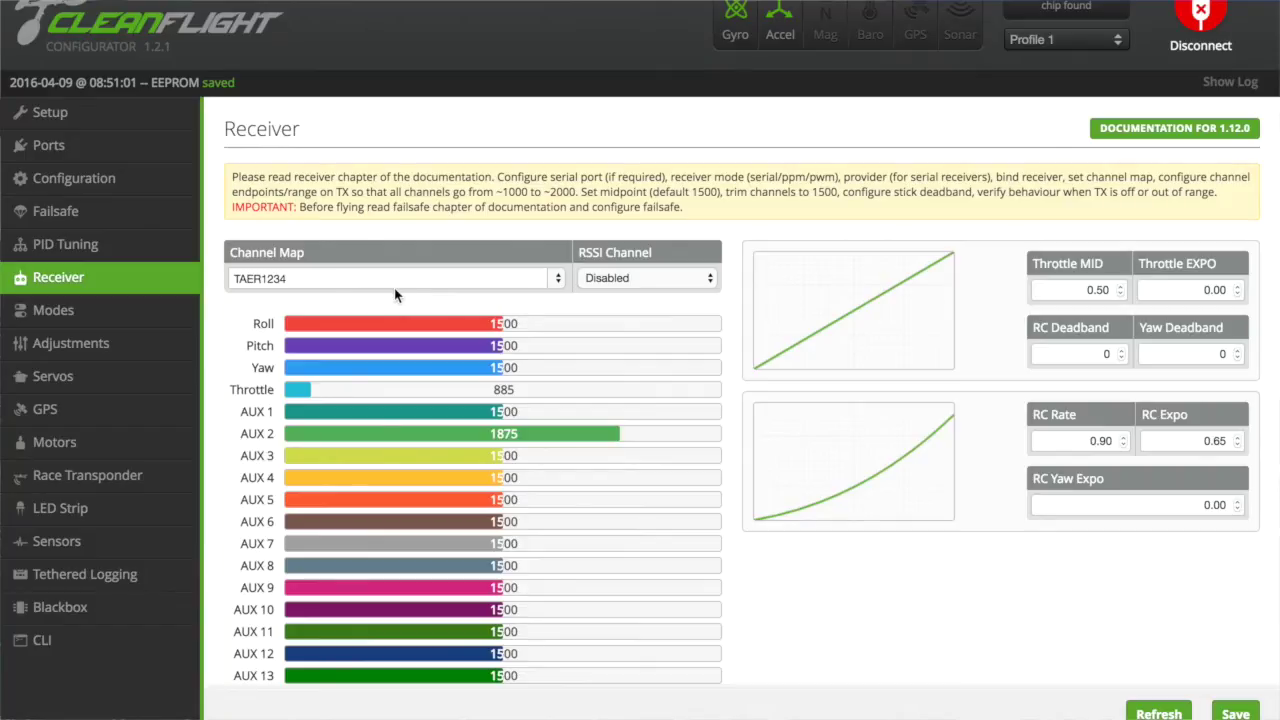
pyautogui.click(105, 302)
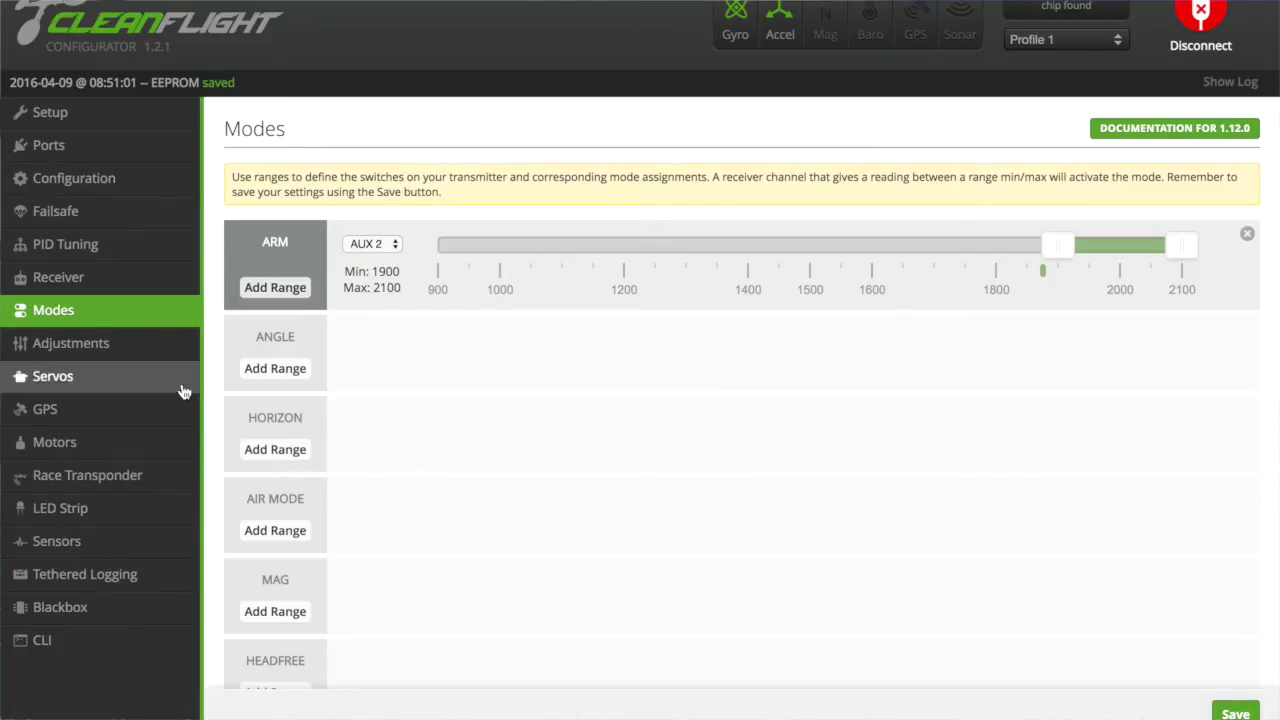
pyautogui.click(148, 445)
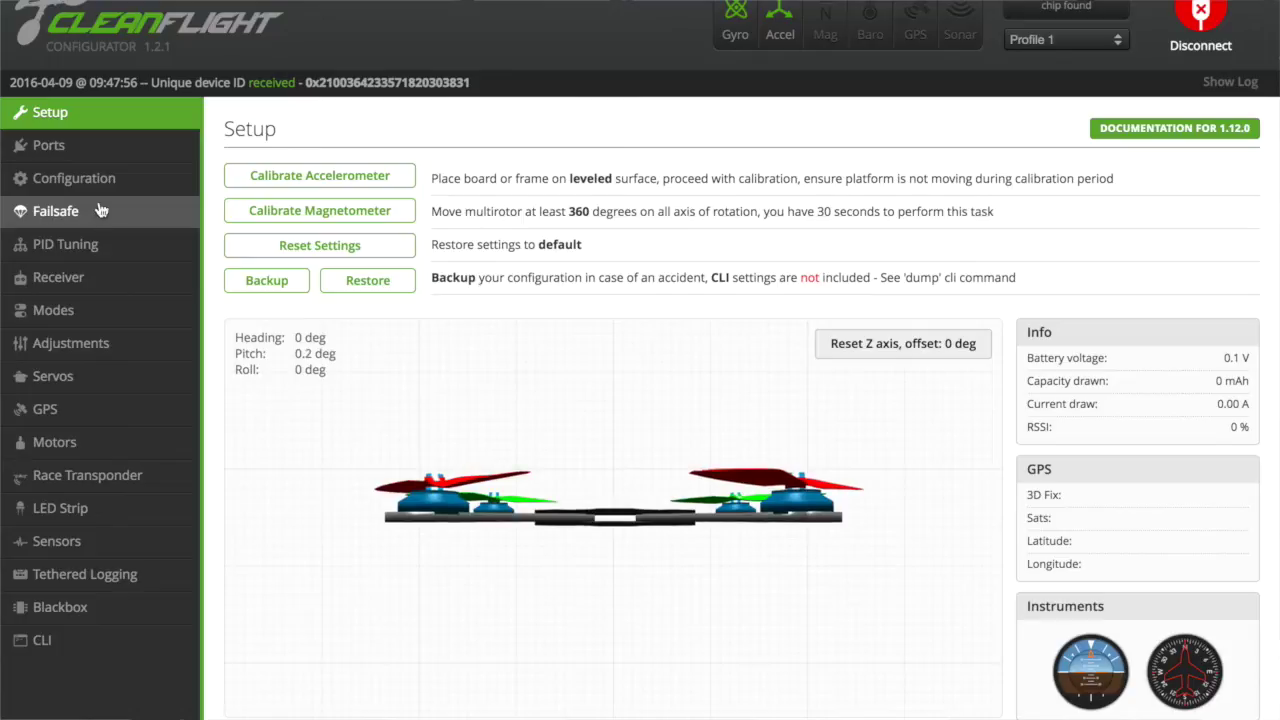
# - Check the ARM range in Modes, then show the Motors page with motors 1–4 at 1000
pyautogui.click(97, 311)
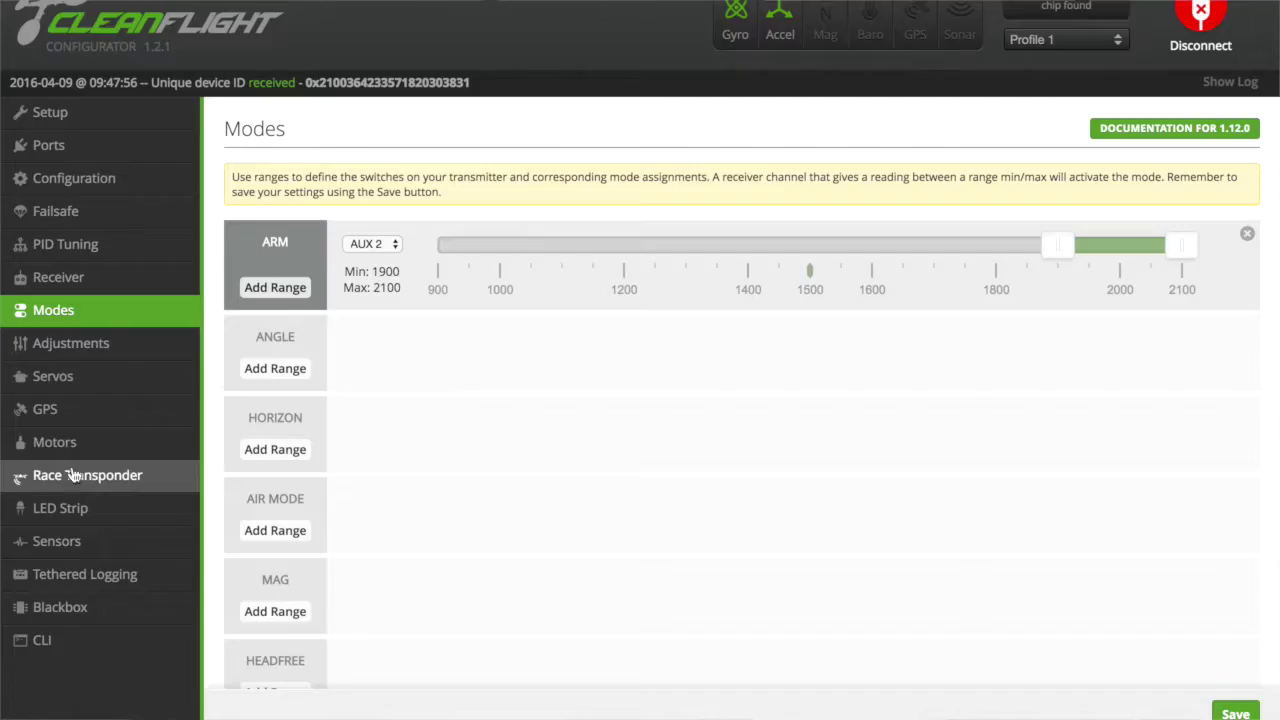
pyautogui.click(86, 446)
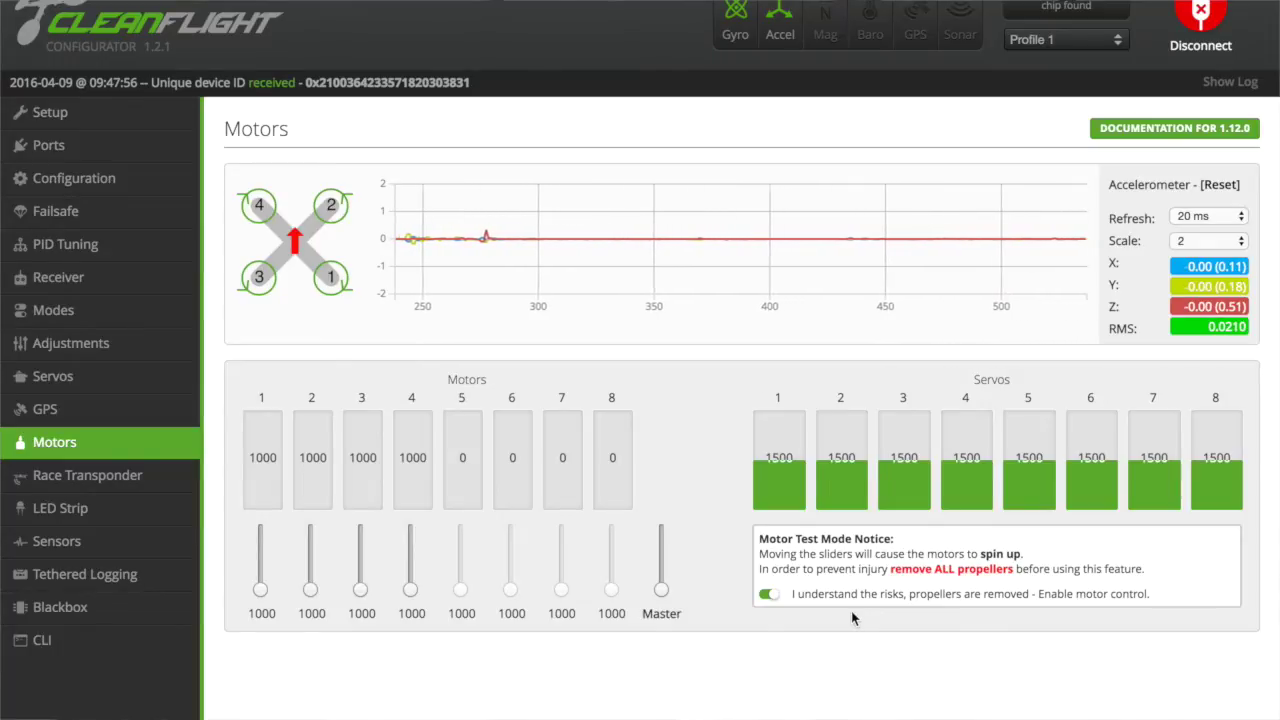
# - Run motors 1–4 up to 1850 and back to 1000, then disable motor control
pyautogui.moveTo(661, 591); pyautogui.dragTo(657, 511)
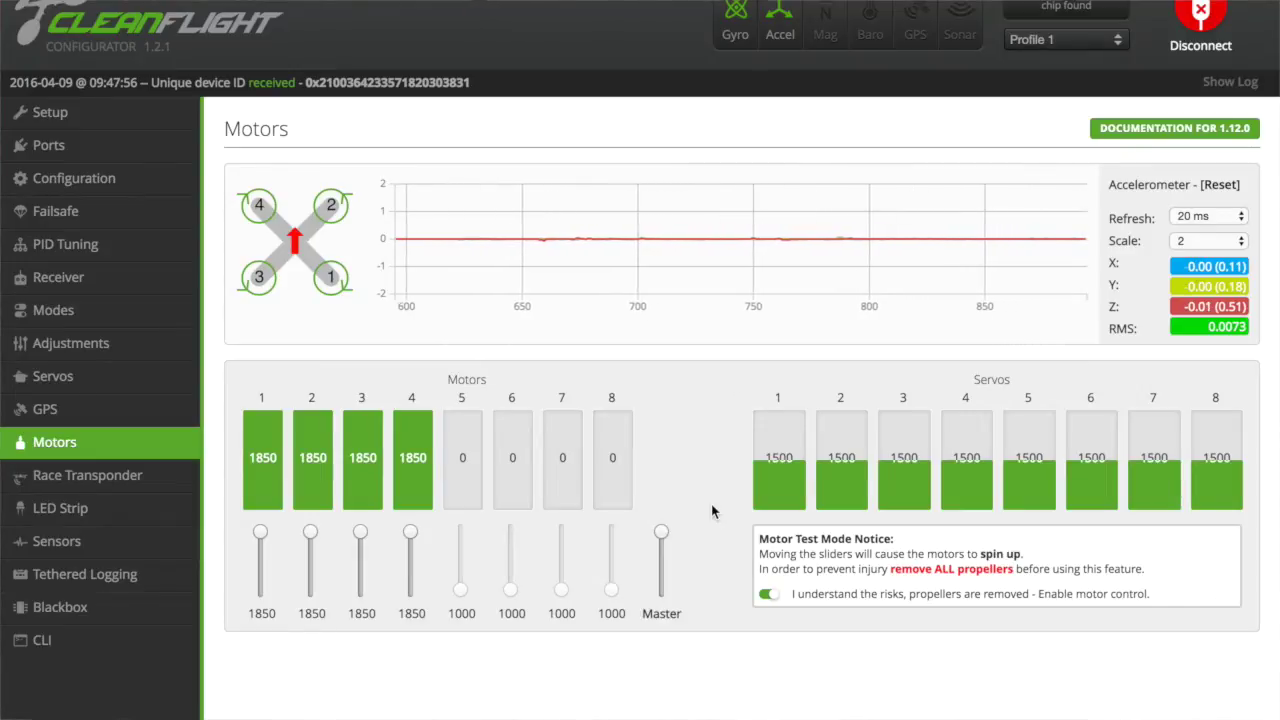
pyautogui.moveTo(661, 532); pyautogui.dragTo(665, 615)
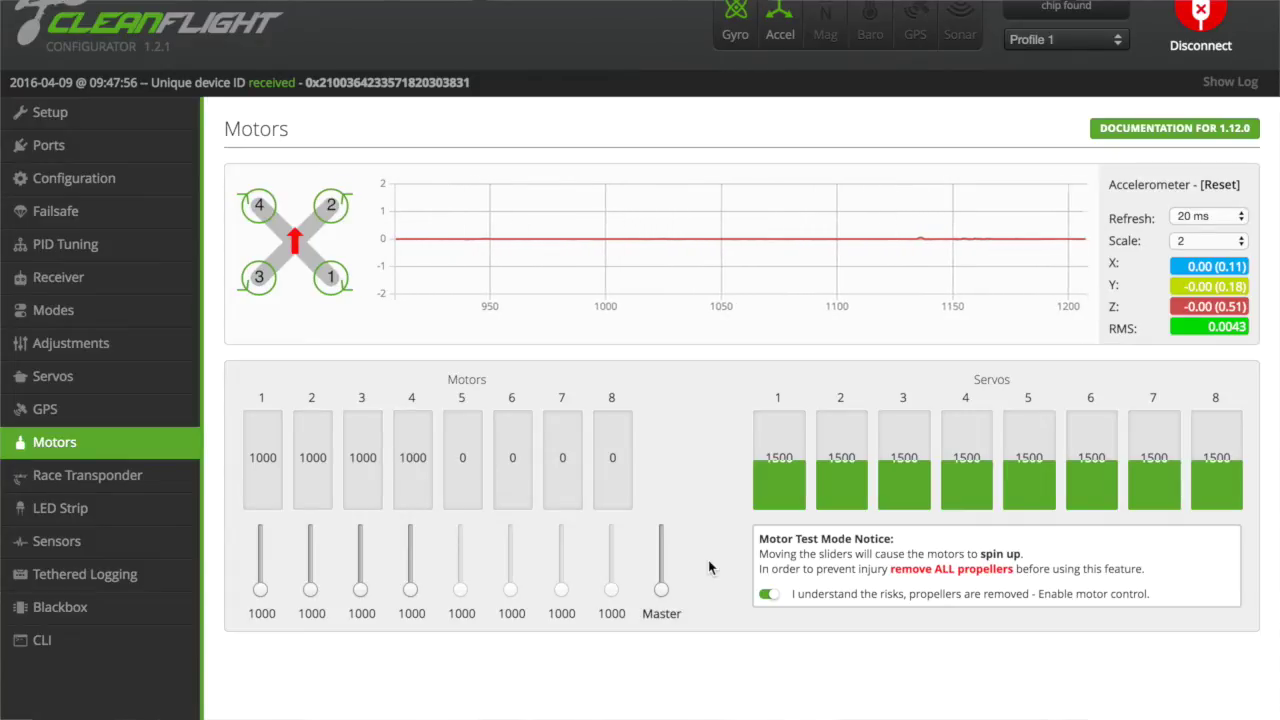
pyautogui.click(766, 597)
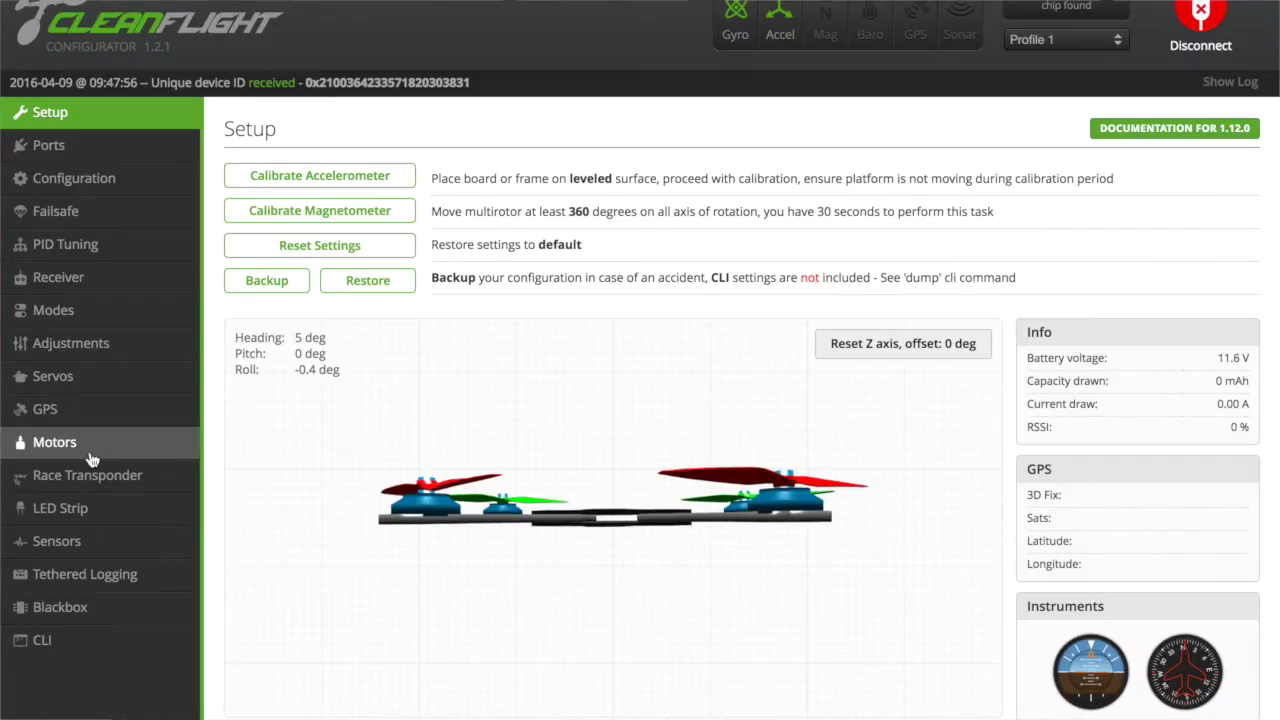
# - Show the Motors page with motors 1–4 at 1000 and motor control off
pyautogui.click(89, 452)
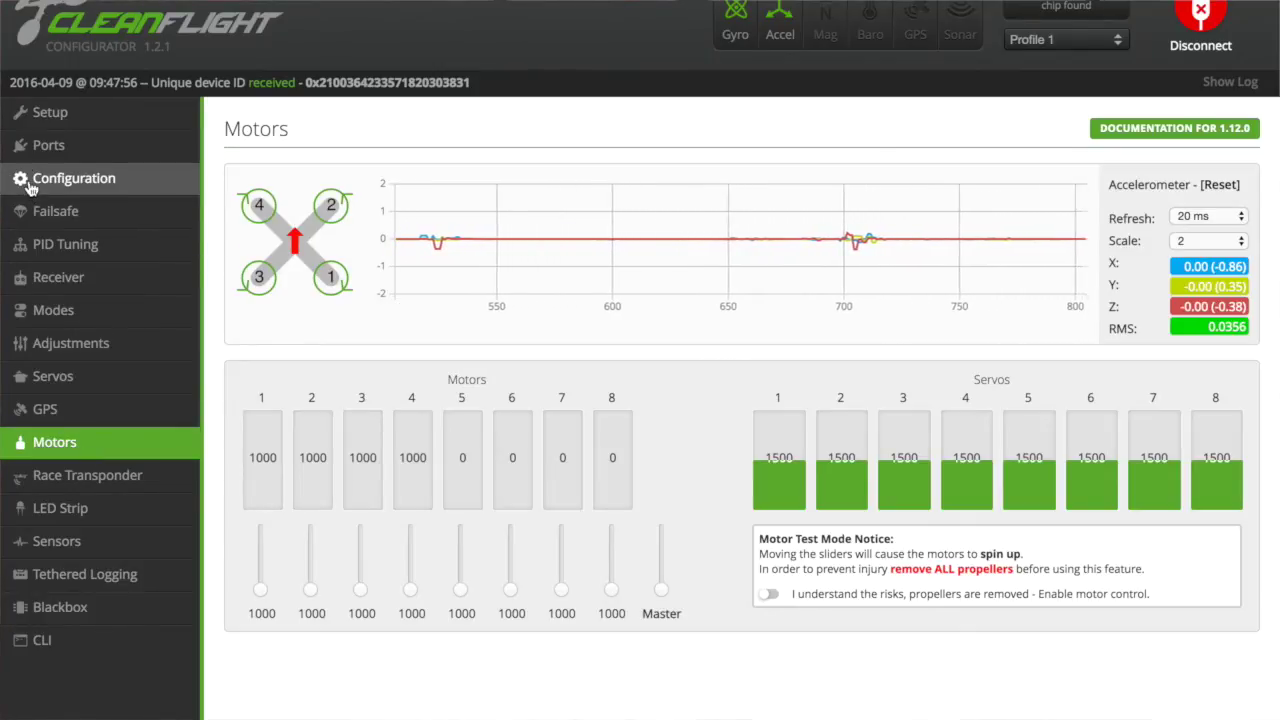
# - Review Quad X, ONESHOT125 and the 1150–1850 throttle range on the Configuration page
pyautogui.click(119, 185)
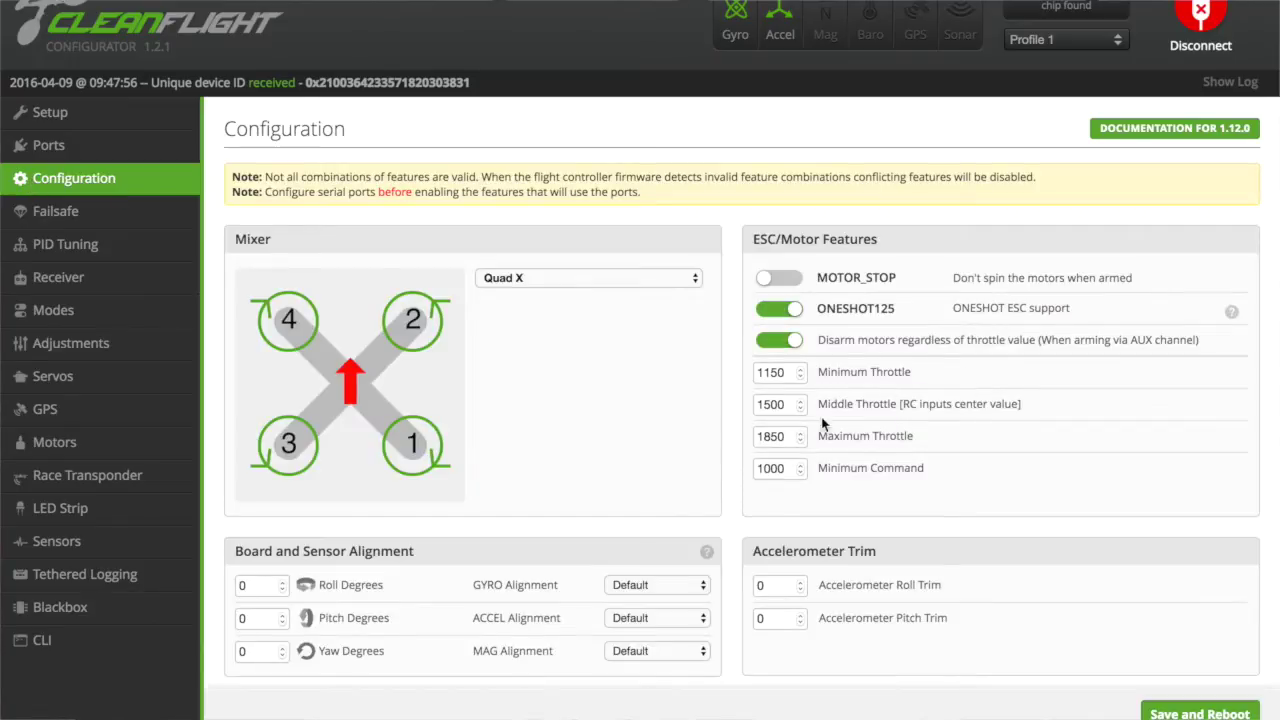